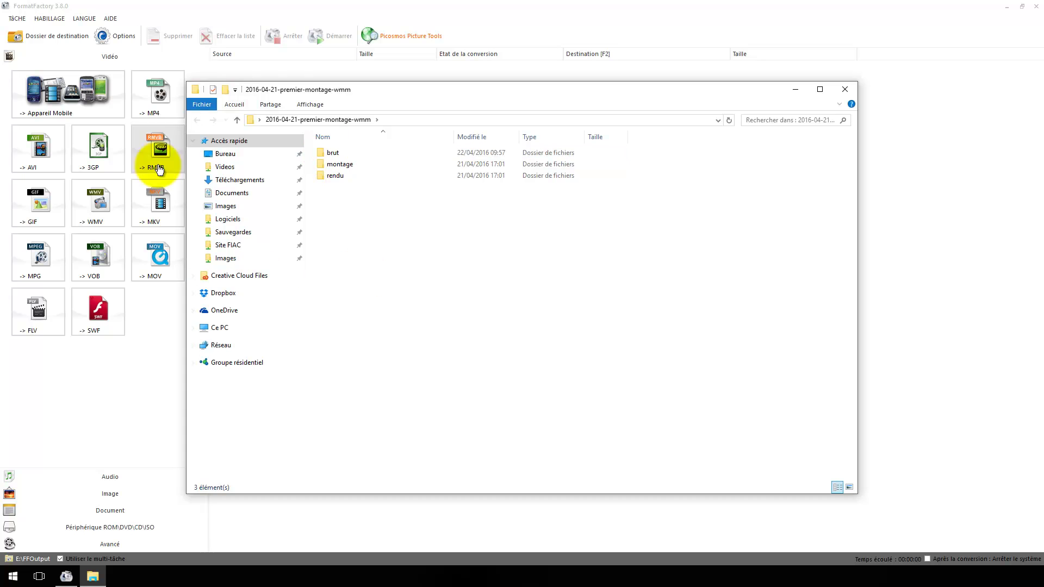
# Look through the source files in the project's brut folder and close the folder window
pyautogui.click(324, 154)
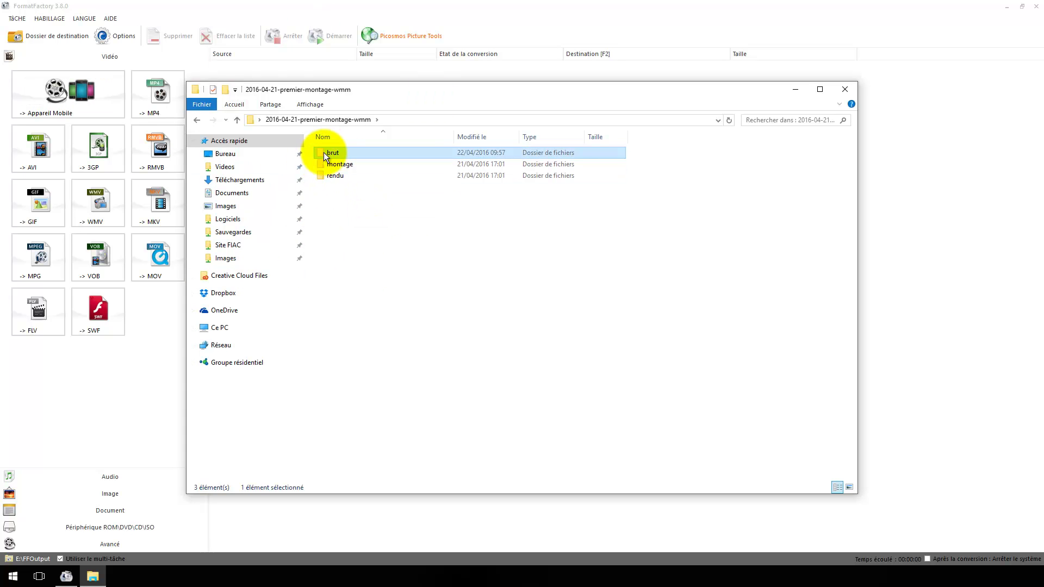
pyautogui.doubleClick(324, 152)
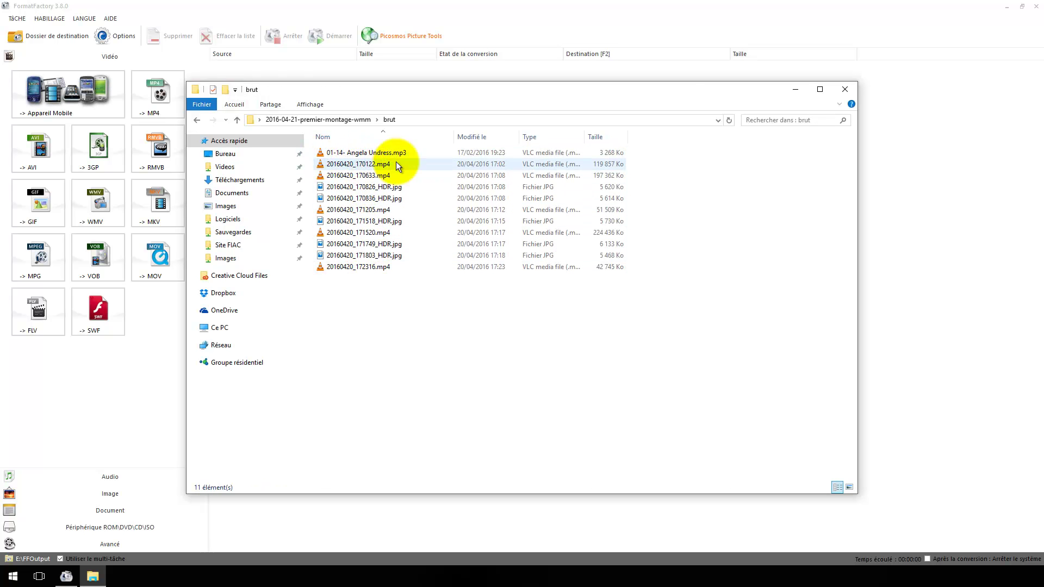
pyautogui.click(845, 89)
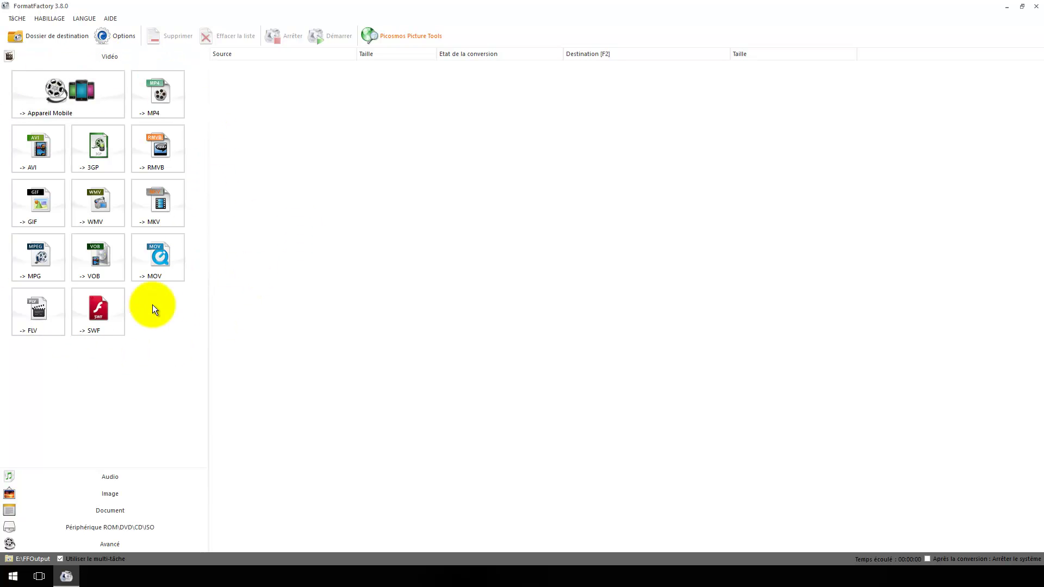
# Review the available audio, image and document conversion formats, and return to the video formats
pyautogui.click(110, 478)
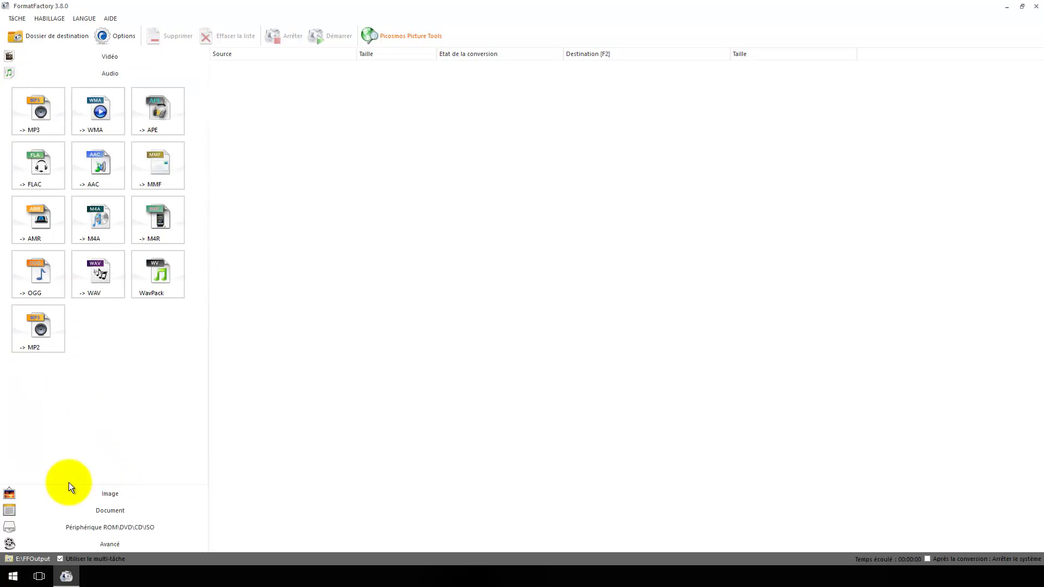
pyautogui.click(116, 502)
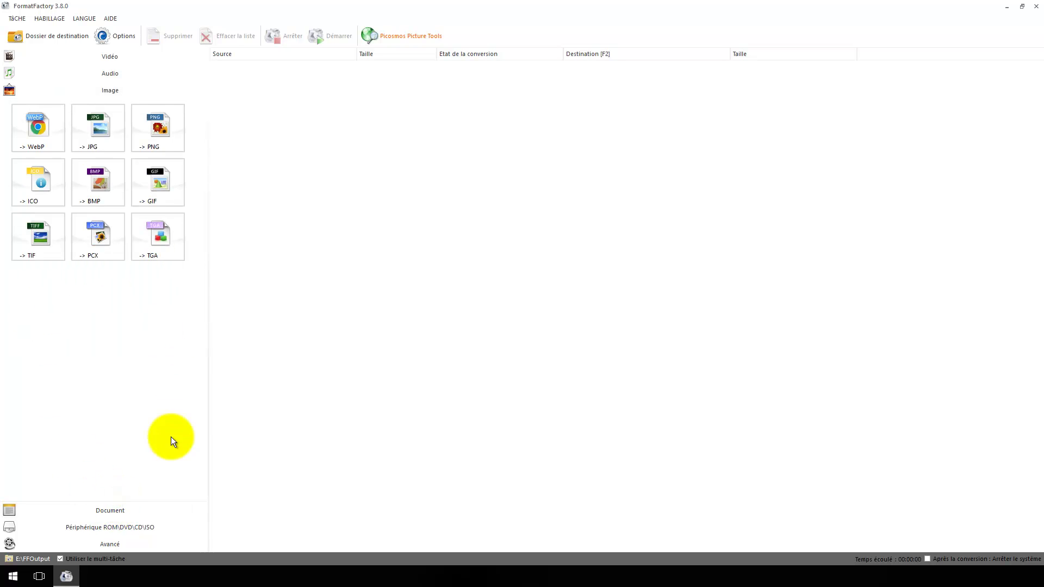
pyautogui.click(116, 515)
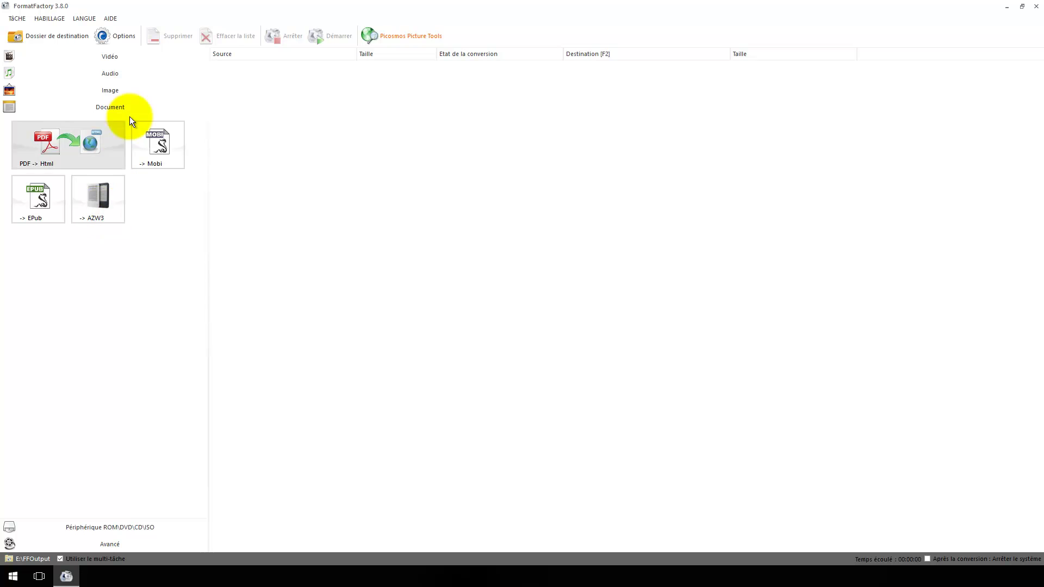
pyautogui.click(122, 58)
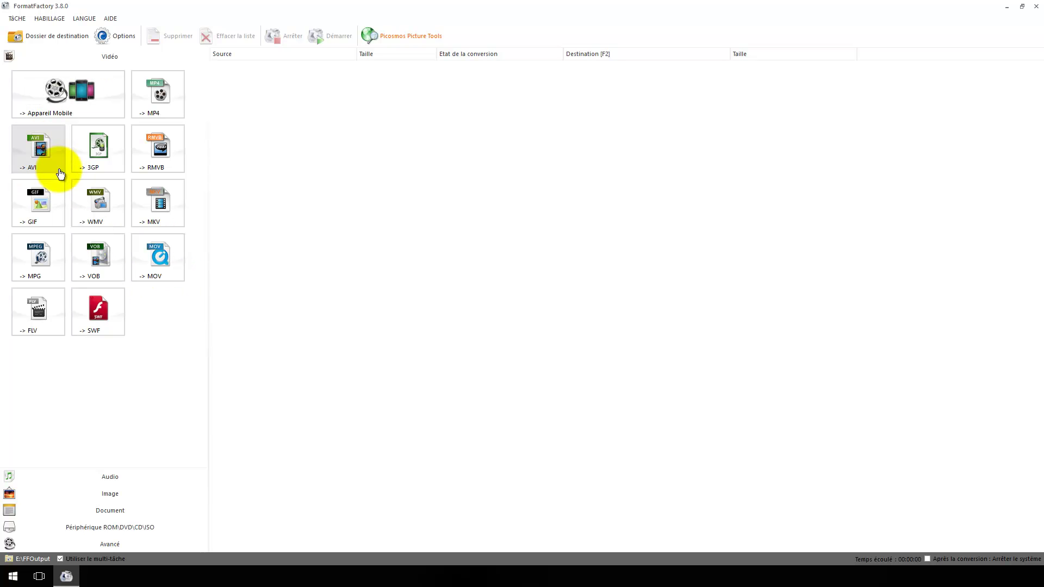
# Set up a conversion to AVI and add the five MP4 videos from the 2026-04-21-premier-montage-wmm project's brut folder
pyautogui.click(40, 152)
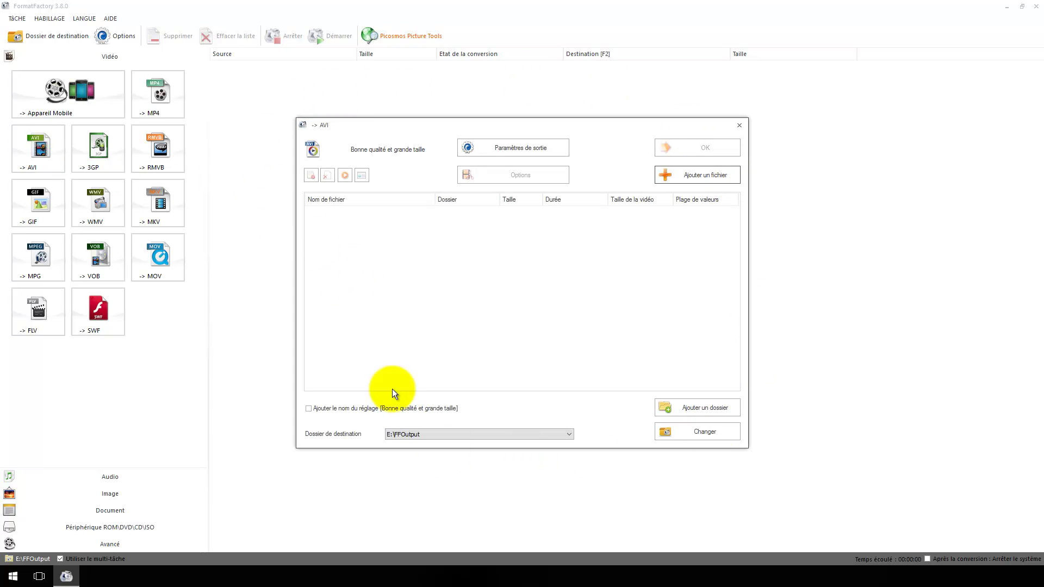
pyautogui.click(685, 177)
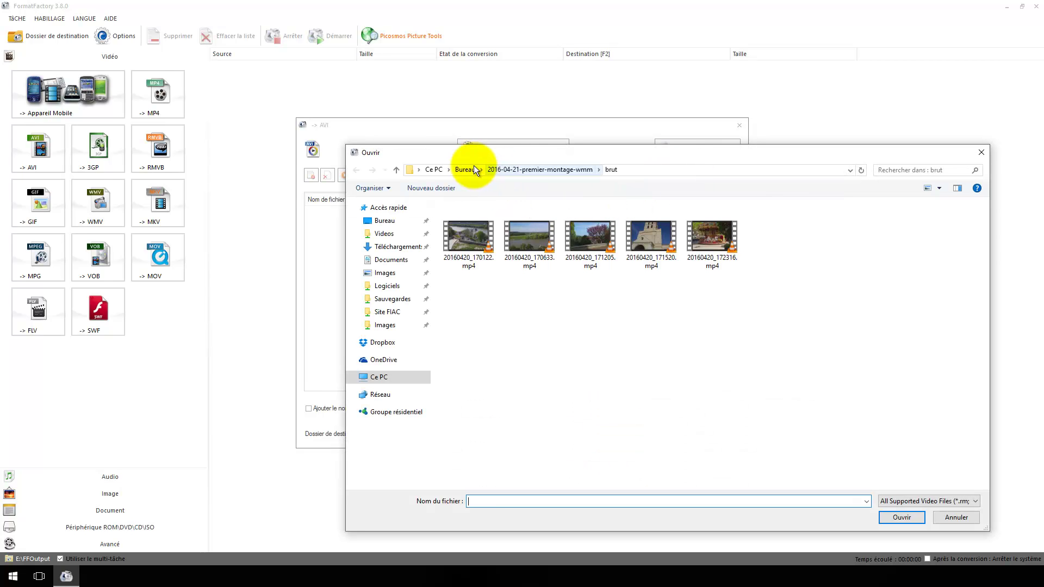
pyautogui.click(469, 172)
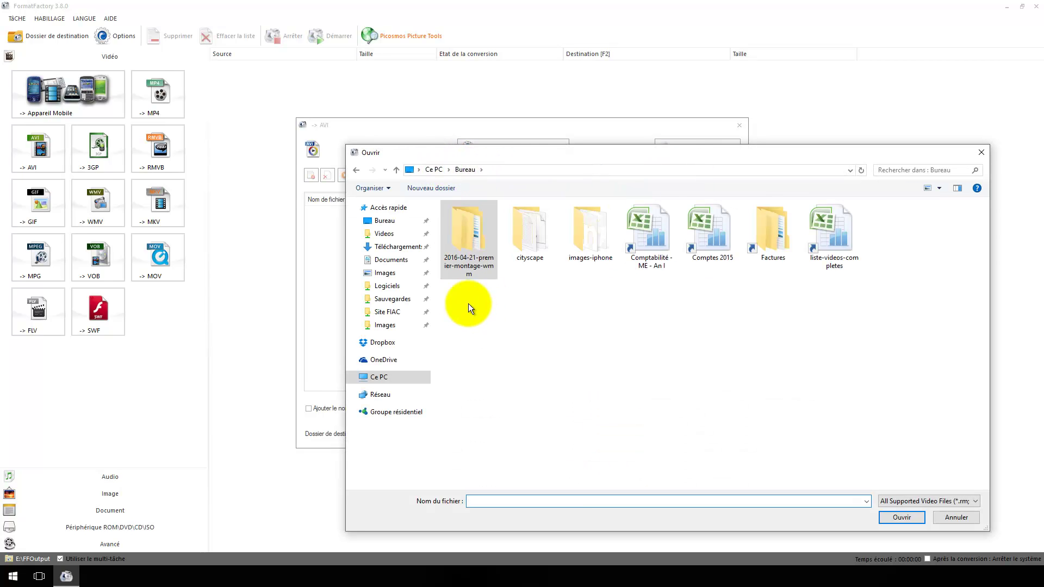
pyautogui.doubleClick(475, 230)
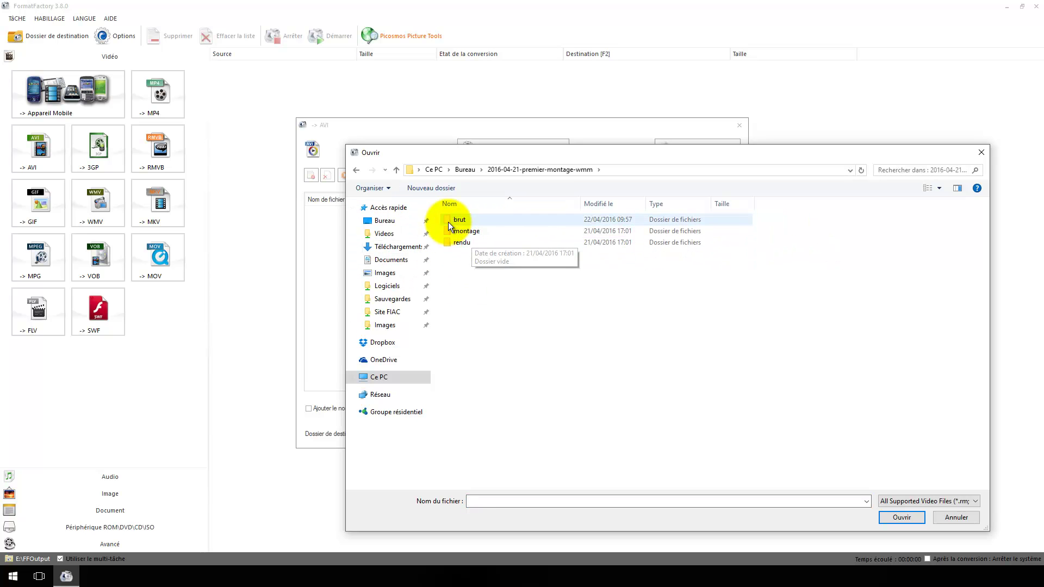
pyautogui.doubleClick(459, 220)
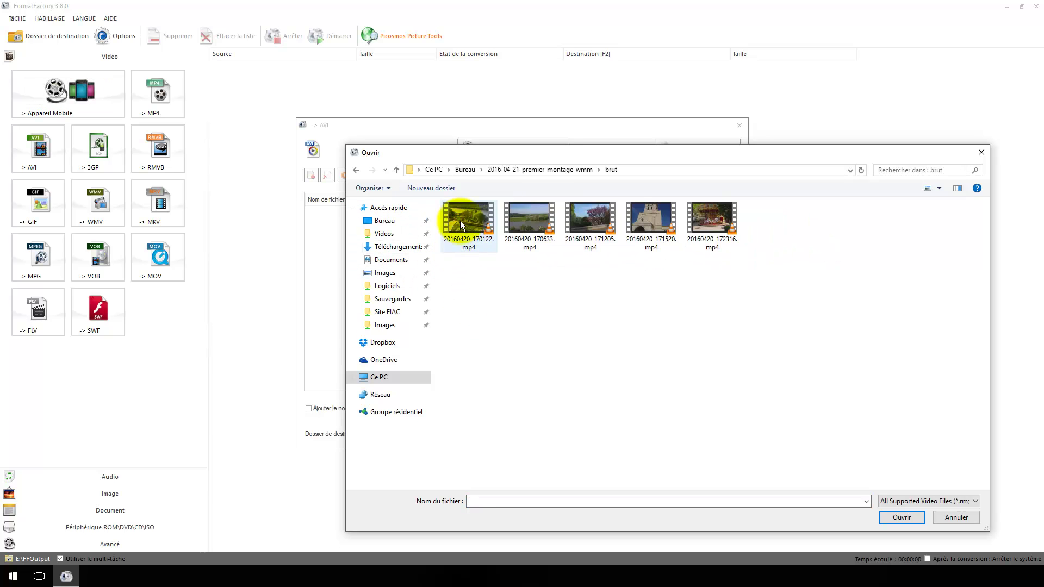
pyautogui.moveTo(456, 265); pyautogui.dragTo(710, 216)
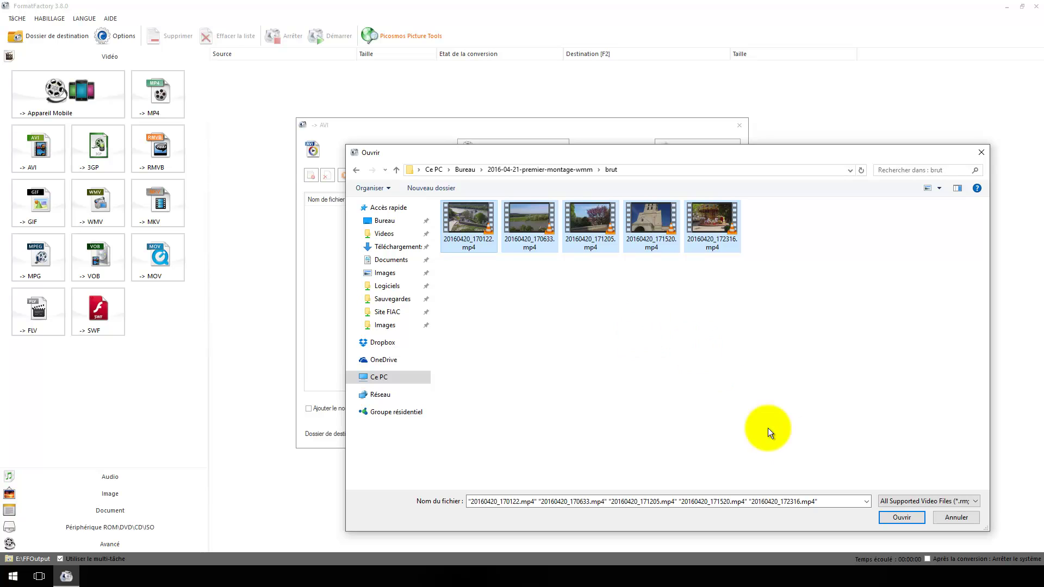
pyautogui.click(898, 519)
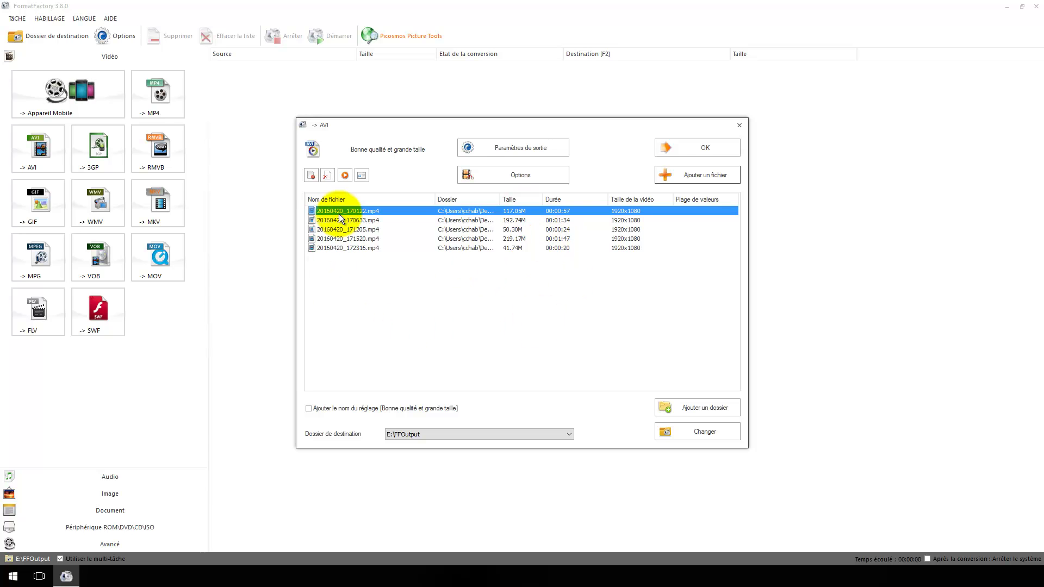
# Confirm the AVI conversion list and start converting the five queued videos
pyautogui.click(703, 149)
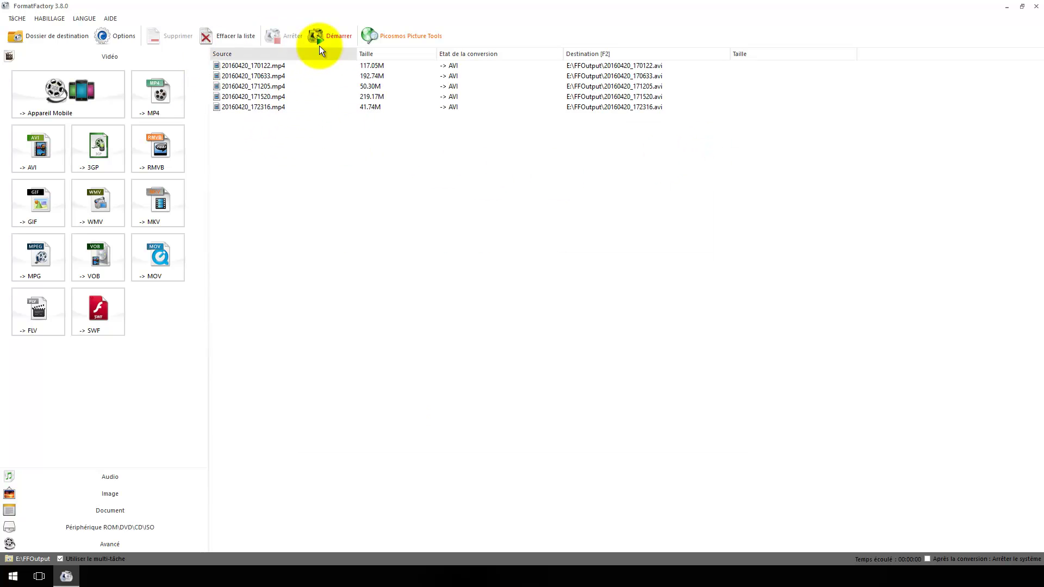
pyautogui.click(335, 34)
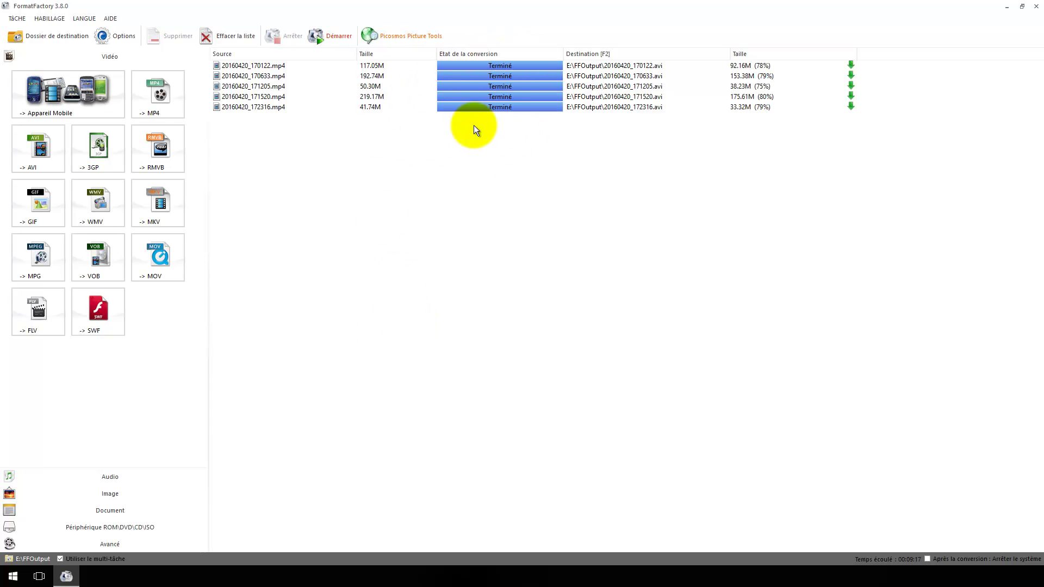
# Open the FFOutput destination folder, reposition its window, and minimise the converter to reveal the desktop
pyautogui.click(40, 35)
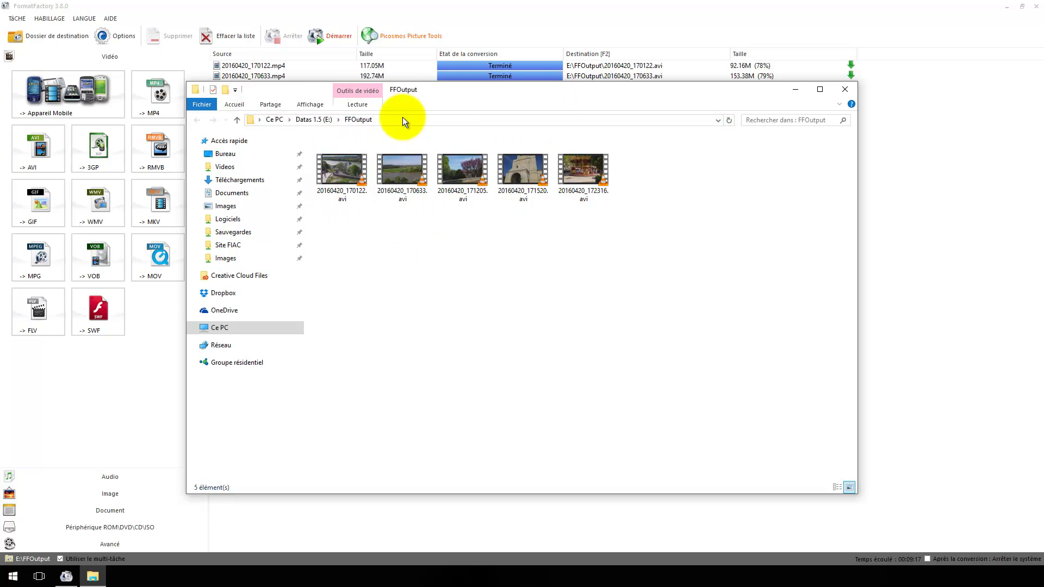
pyautogui.moveTo(445, 99); pyautogui.dragTo(530, 121)
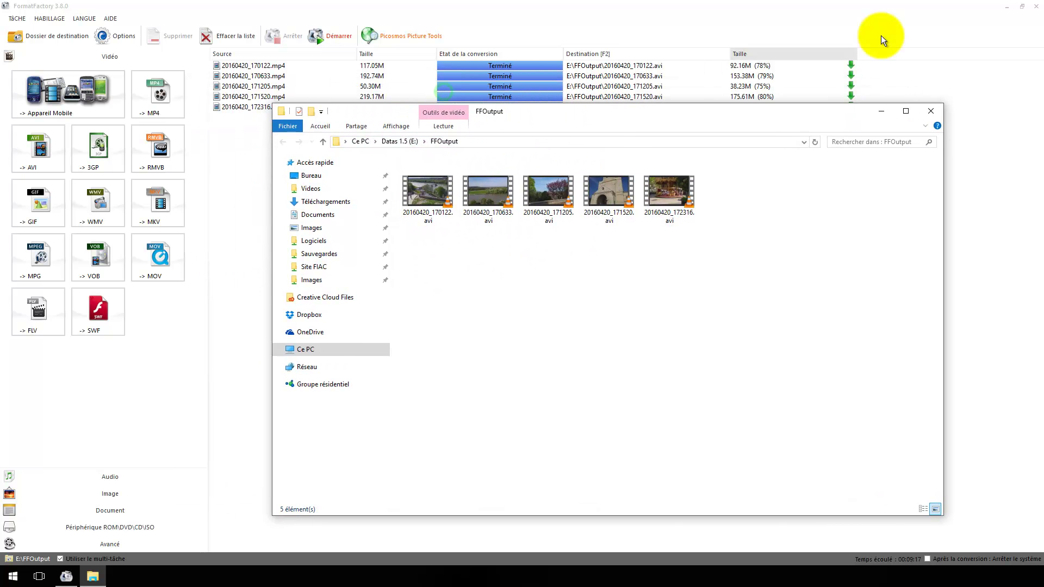
pyautogui.click(1007, 6)
# Open the project's brut folder from the desktop and copy the five converted AVI files from FFOutput into it
pyautogui.moveTo(0, 190); pyautogui.dragTo(390, 23)
pyautogui.doubleClick(387, 21)
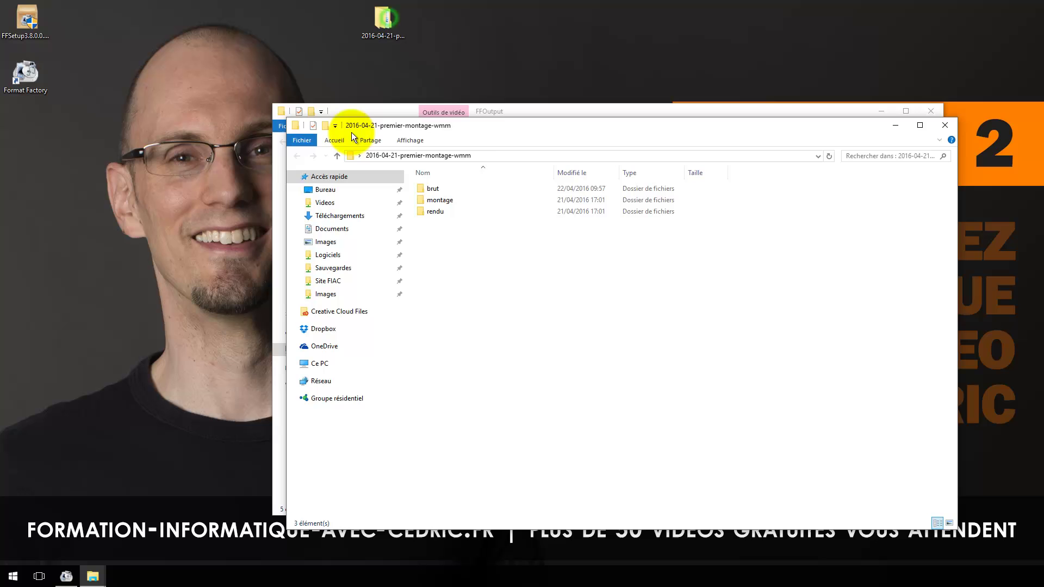
pyautogui.doubleClick(426, 189)
pyautogui.moveTo(463, 129); pyautogui.dragTo(618, 285)
pyautogui.click(733, 244)
pyautogui.moveTo(701, 246); pyautogui.dragTo(970, 497)
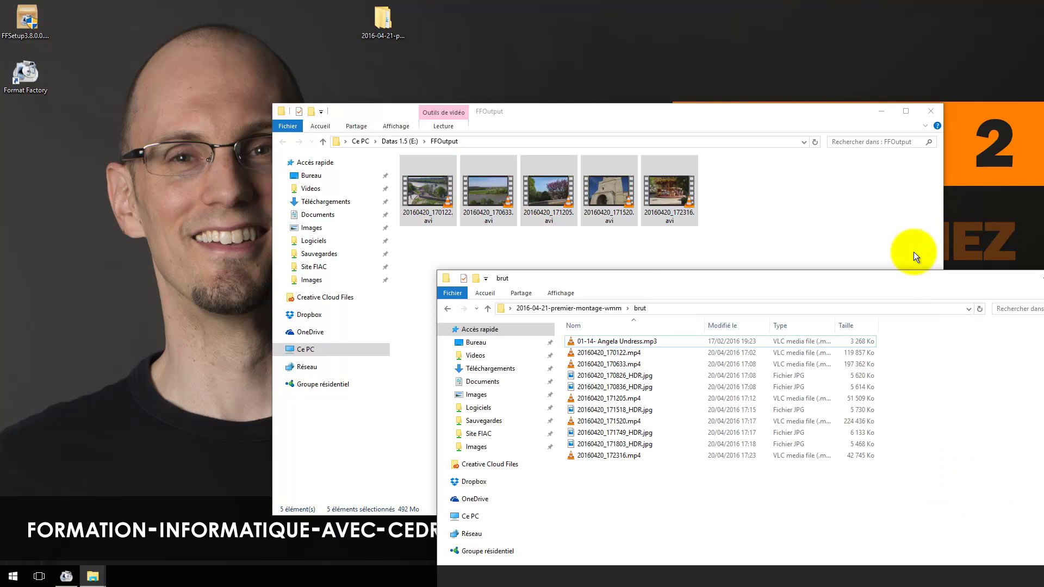
pyautogui.moveTo(901, 282); pyautogui.dragTo(768, 113)
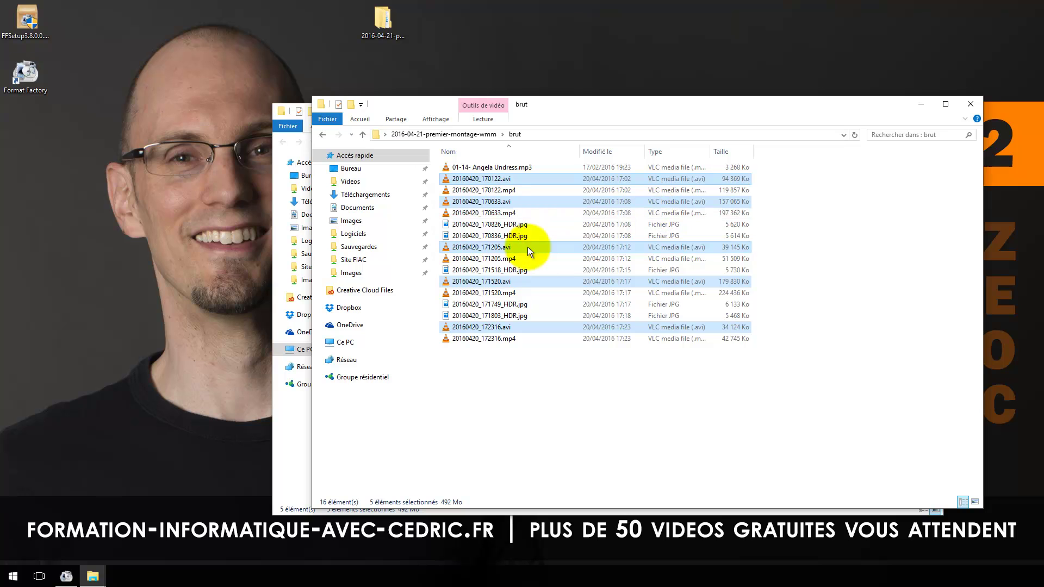
# Check the detailed video properties of 20160420_170122.avi in the brut folder and close them without changes
pyautogui.click(509, 189)
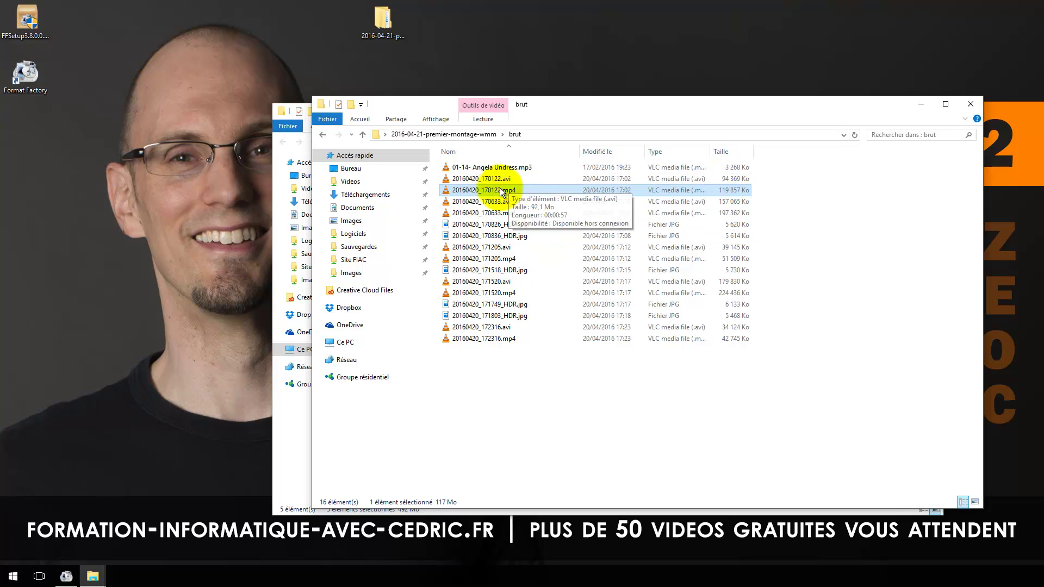
pyautogui.rightClick(481, 178)
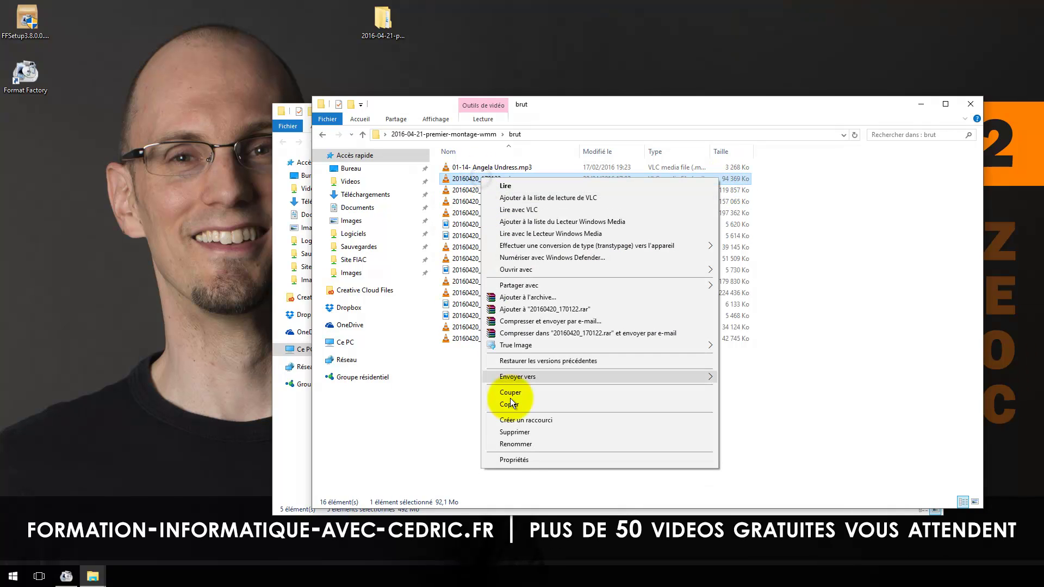
pyautogui.click(516, 460)
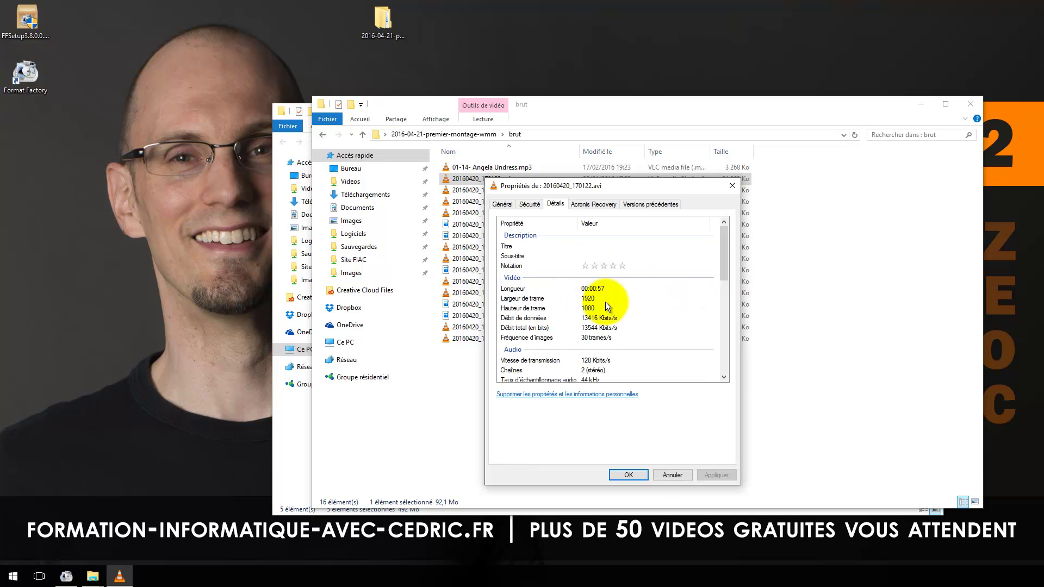
pyautogui.click(673, 476)
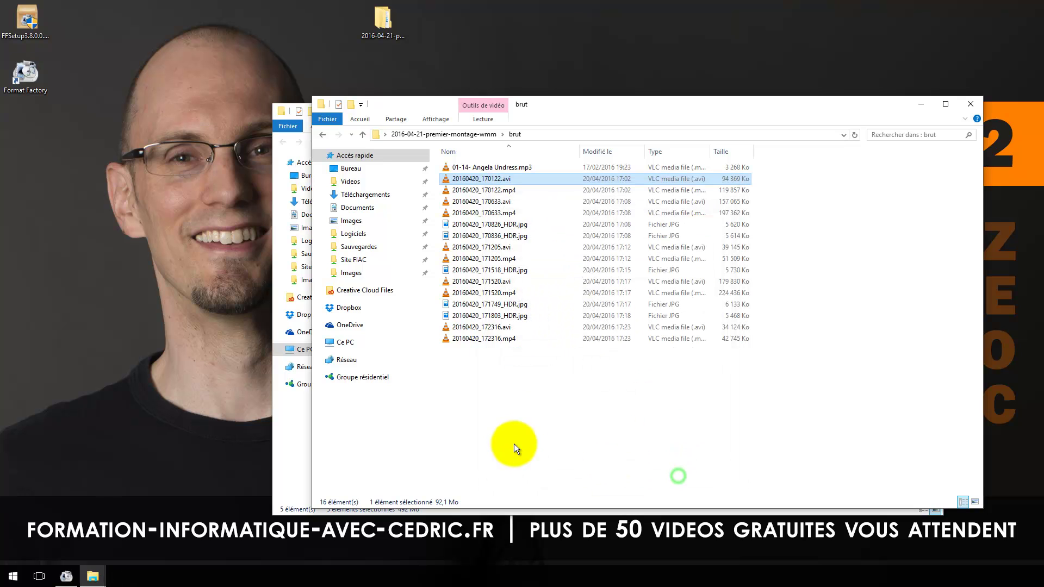
# Play 20160420_170122.avi in VLC, view it in full screen, and close the player
pyautogui.doubleClick(485, 181)
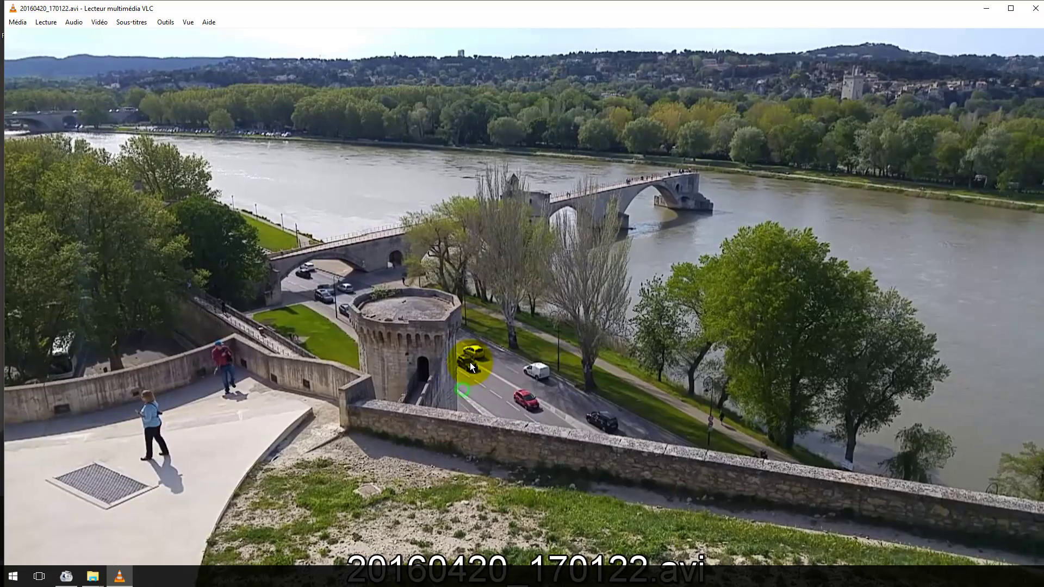
pyautogui.doubleClick(470, 362)
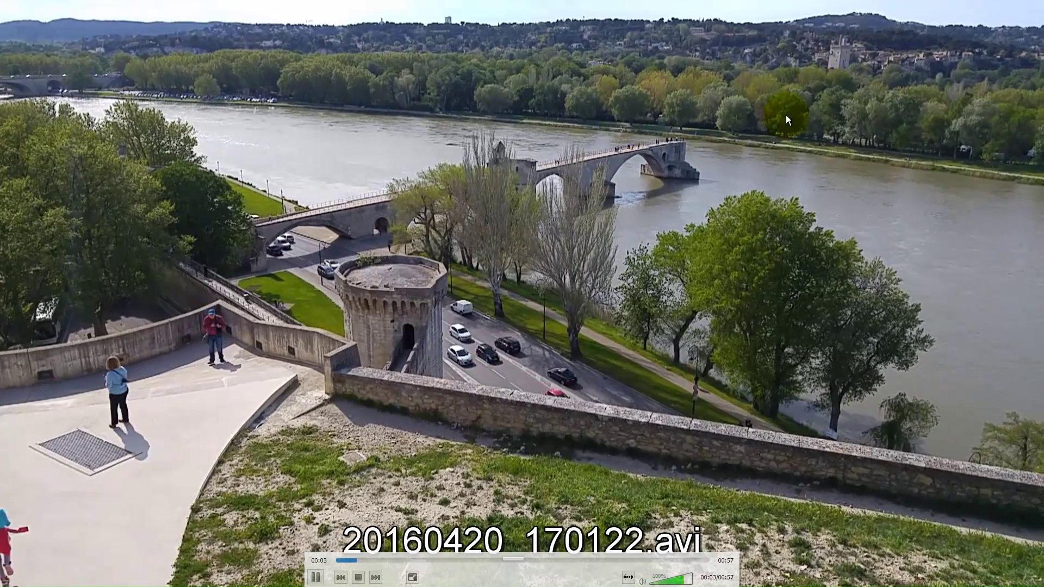
pyautogui.doubleClick(879, 96)
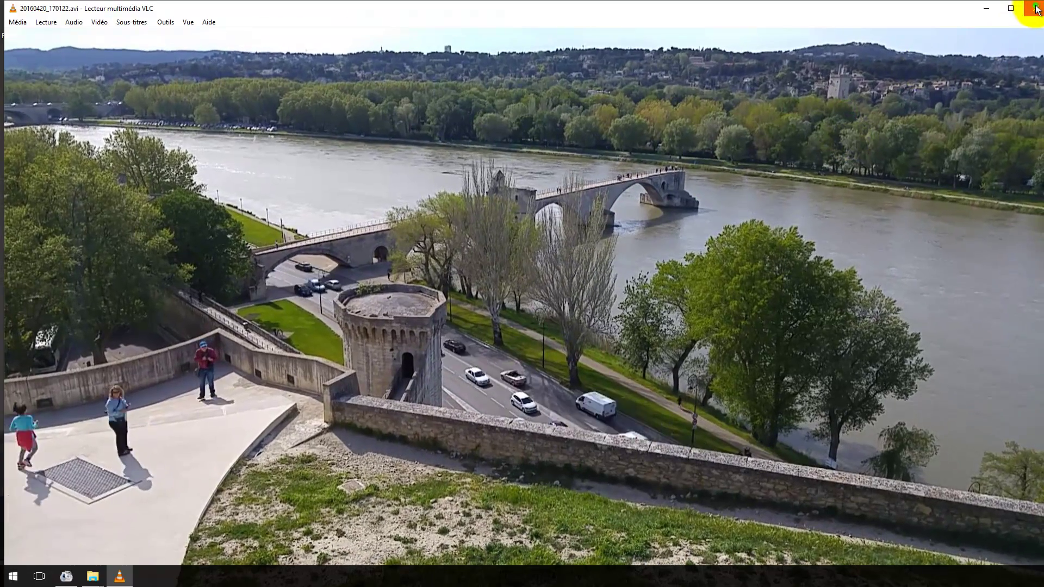
pyautogui.click(1037, 9)
# Deselect the files and close both the brut and FFOutput folder windows
pyautogui.click(470, 384)
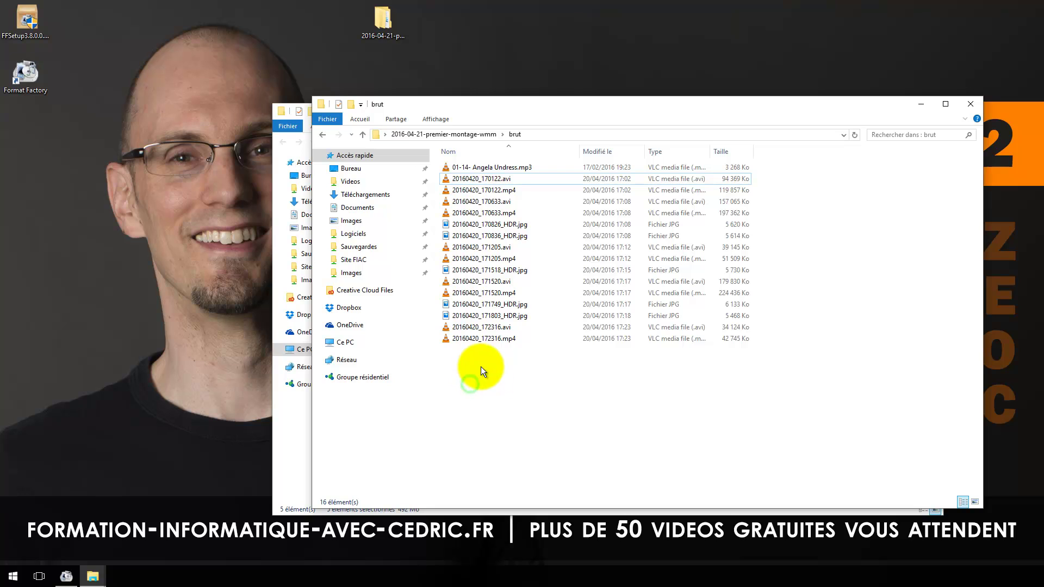
pyautogui.click(973, 103)
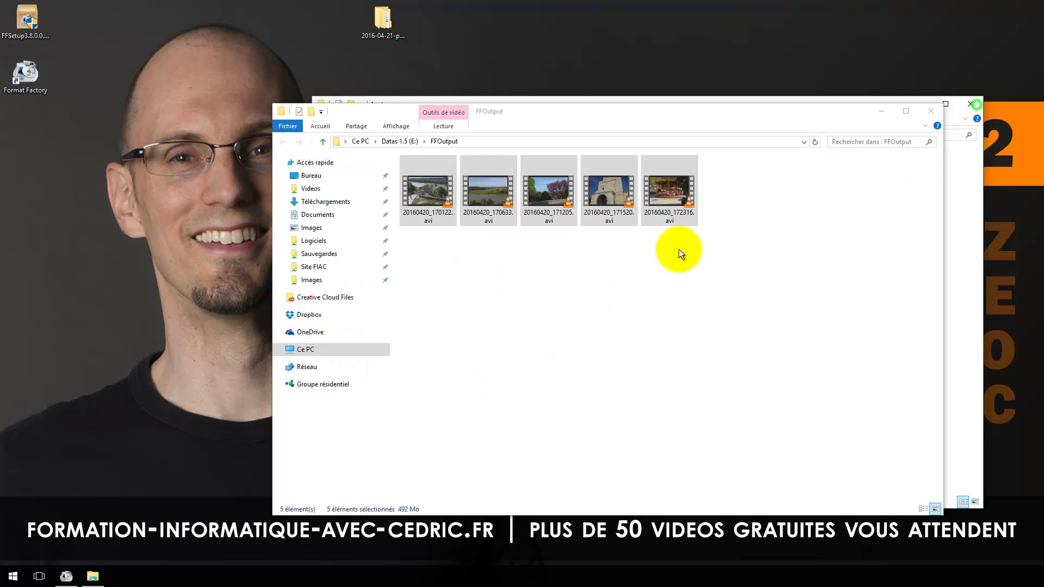
pyautogui.click(531, 290)
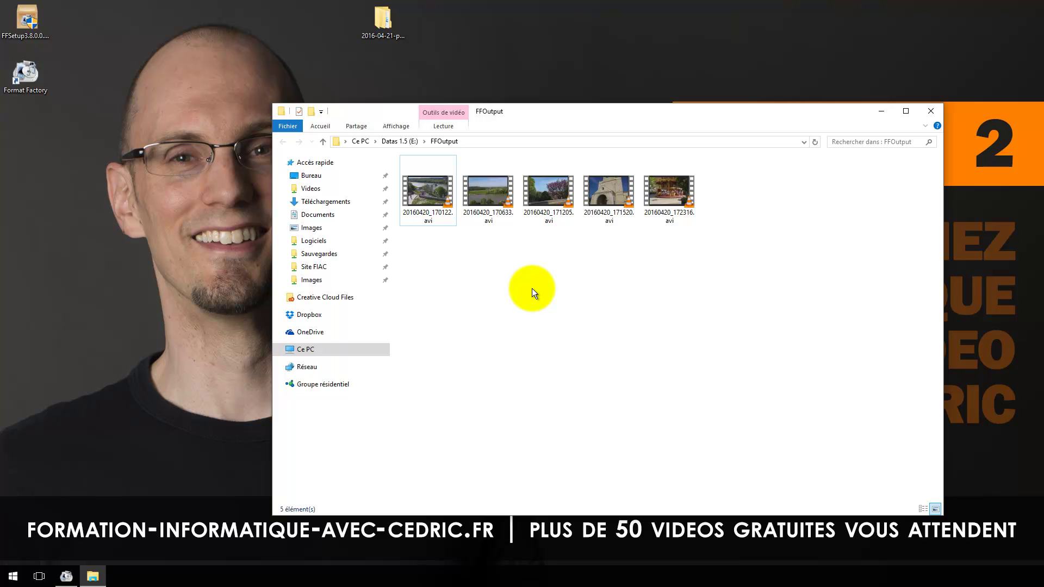
pyautogui.click(935, 112)
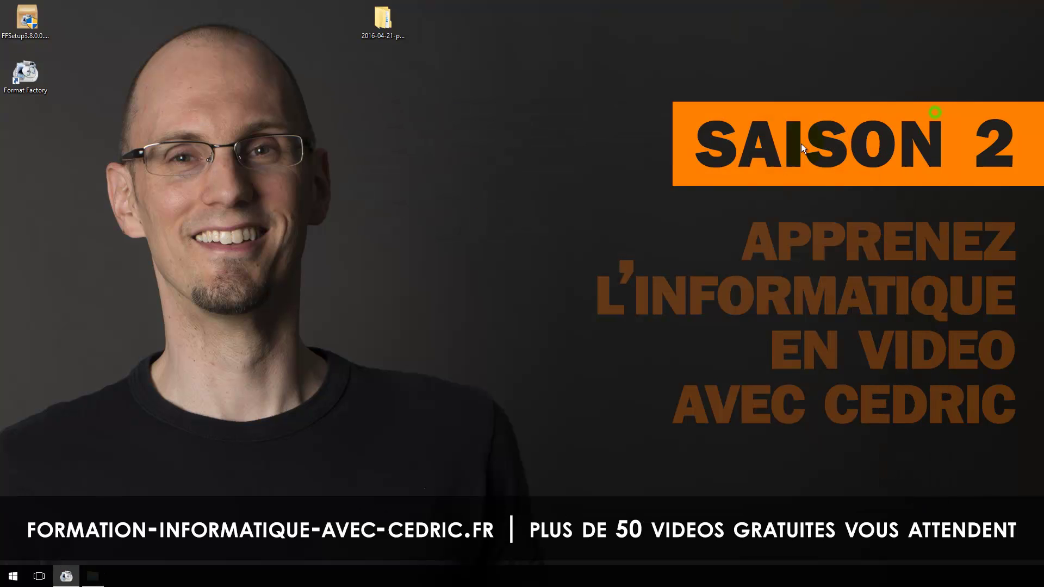
# Switch to FormatFactory, view the MKV conversion setup and its source file selection, and close both without adding a video
pyautogui.click(70, 574)
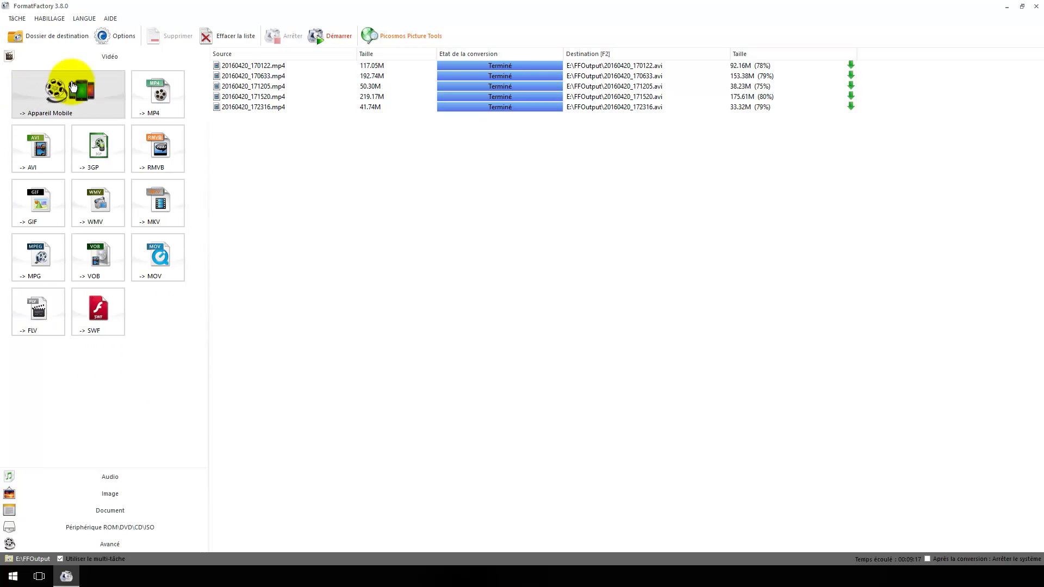
pyautogui.click(151, 209)
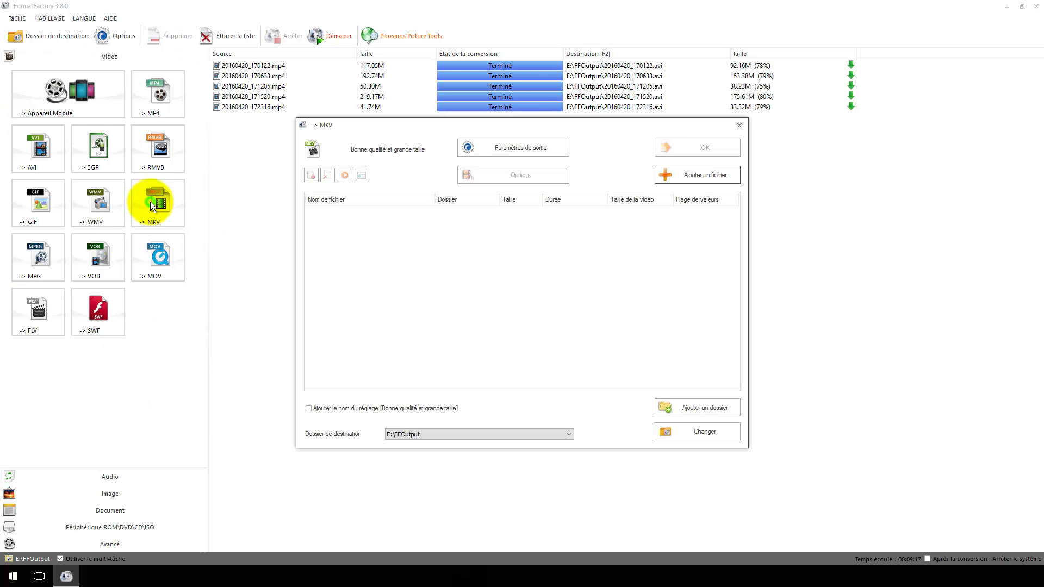
pyautogui.click(684, 175)
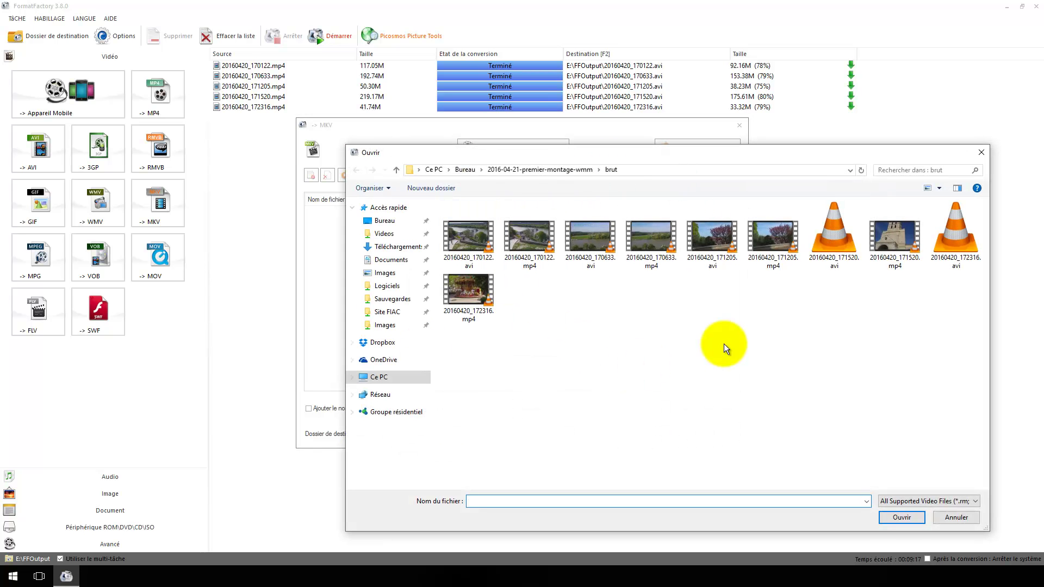
pyautogui.click(956, 519)
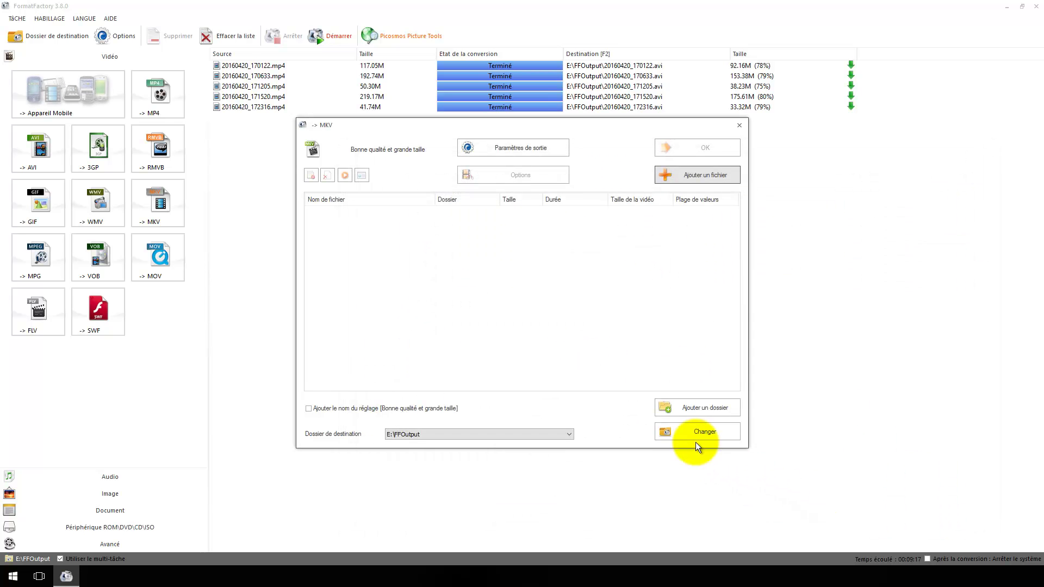
pyautogui.click(738, 125)
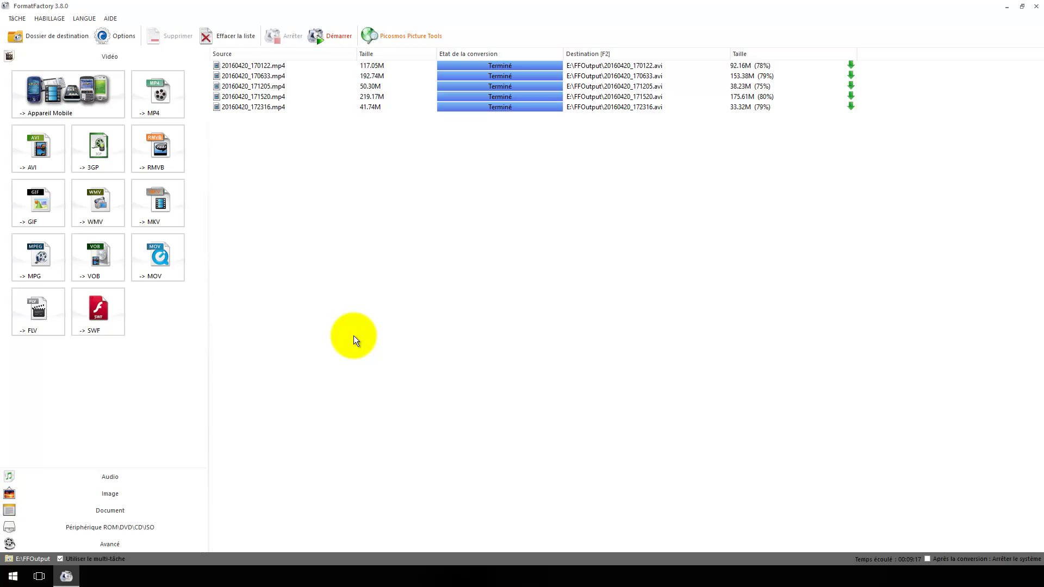
# Examine the audio, image, document, disc and advanced conversion categories, return to the video formats, and minimize FormatFactory
pyautogui.click(94, 474)
pyautogui.click(106, 499)
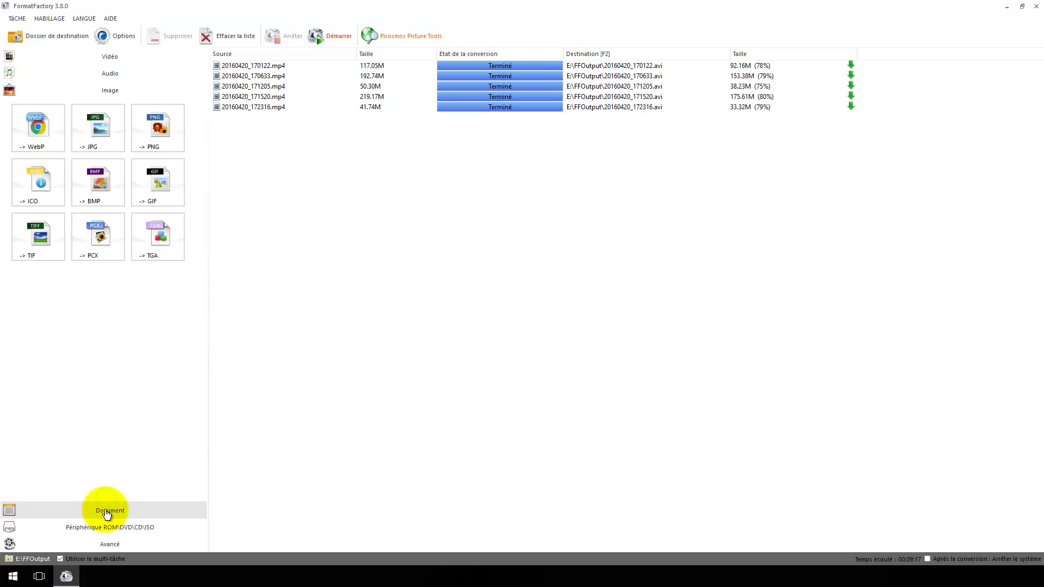
pyautogui.click(107, 508)
pyautogui.click(99, 531)
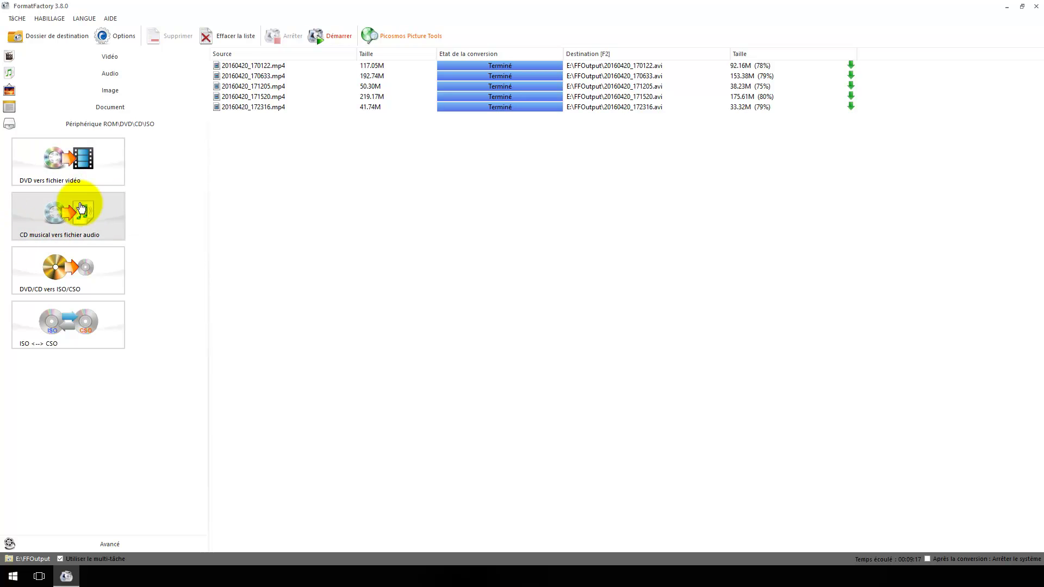
pyautogui.click(106, 544)
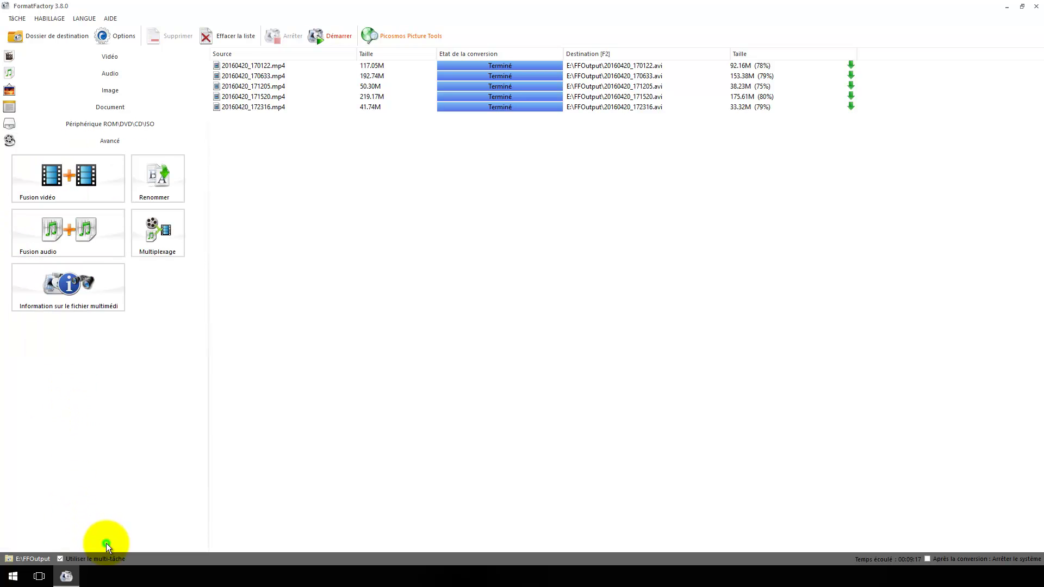
pyautogui.click(100, 61)
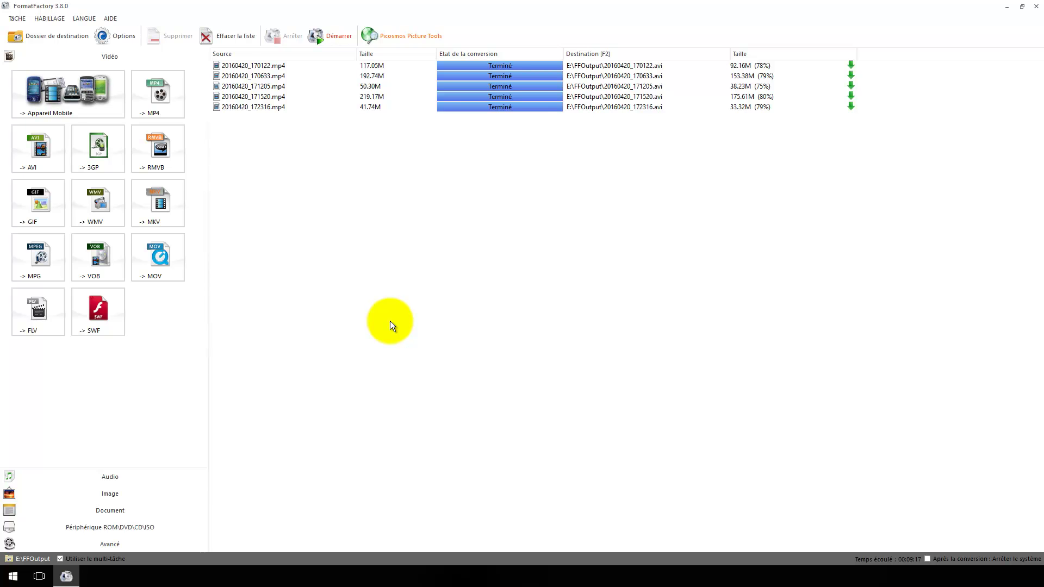
pyautogui.click(1009, 7)
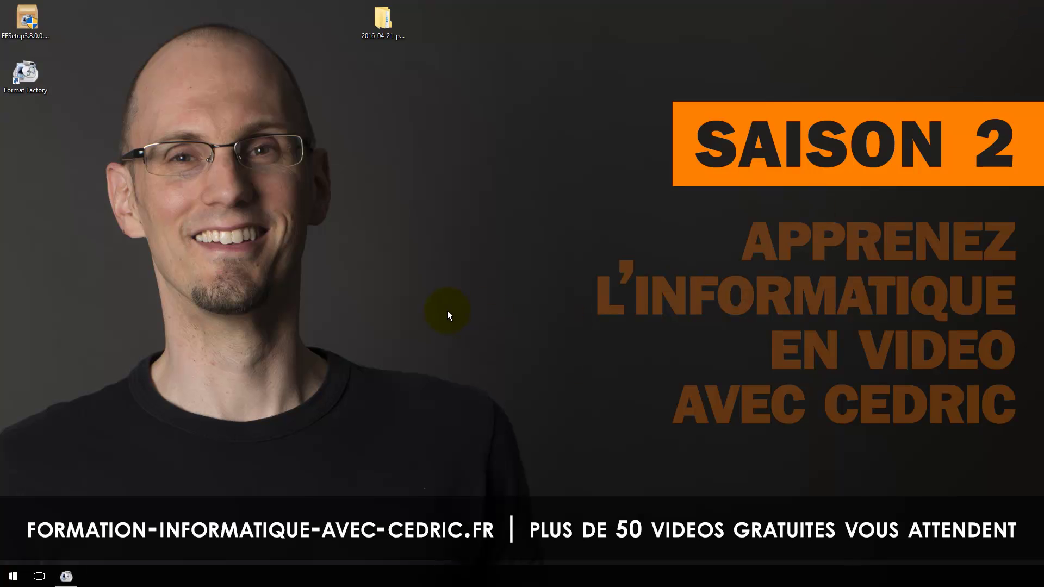